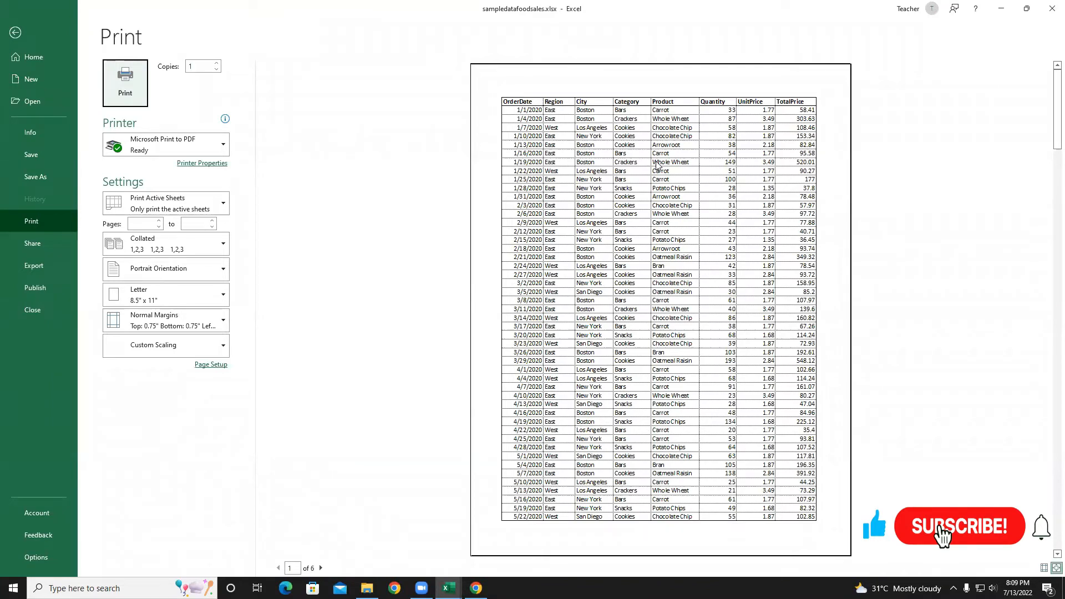
Set the second Bing image result for "pakistani flag" as the FoodSales sheet background.
key("Escape")
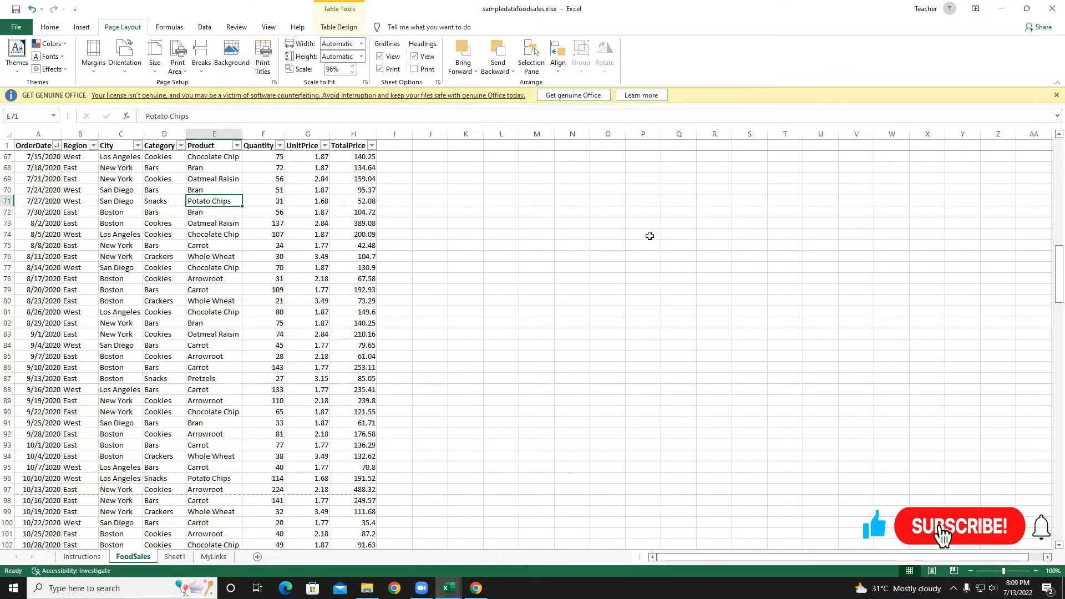
left_click(231, 51)
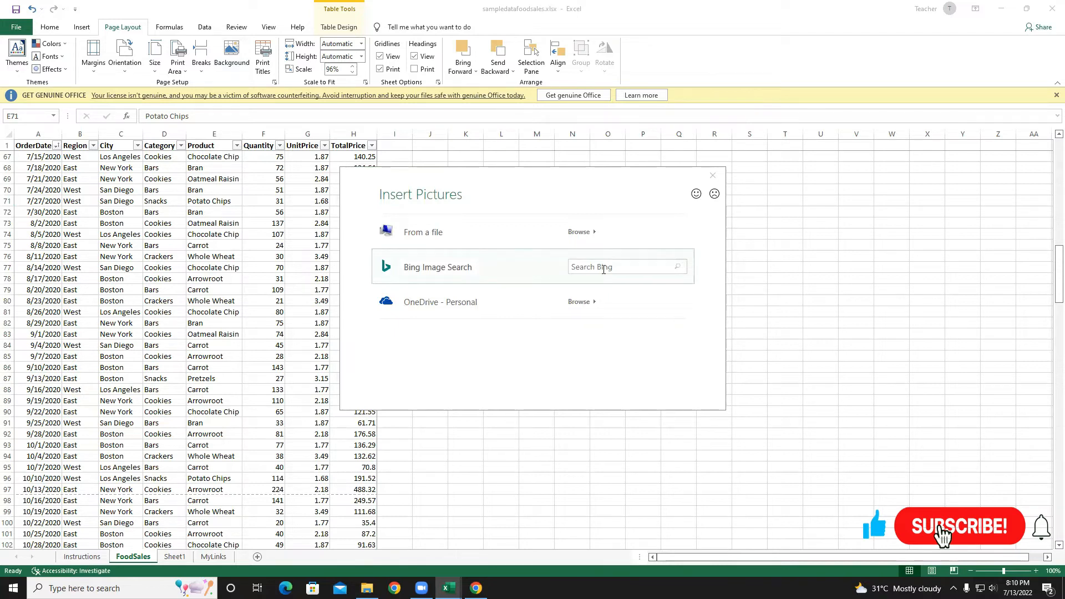
left_click(585, 270)
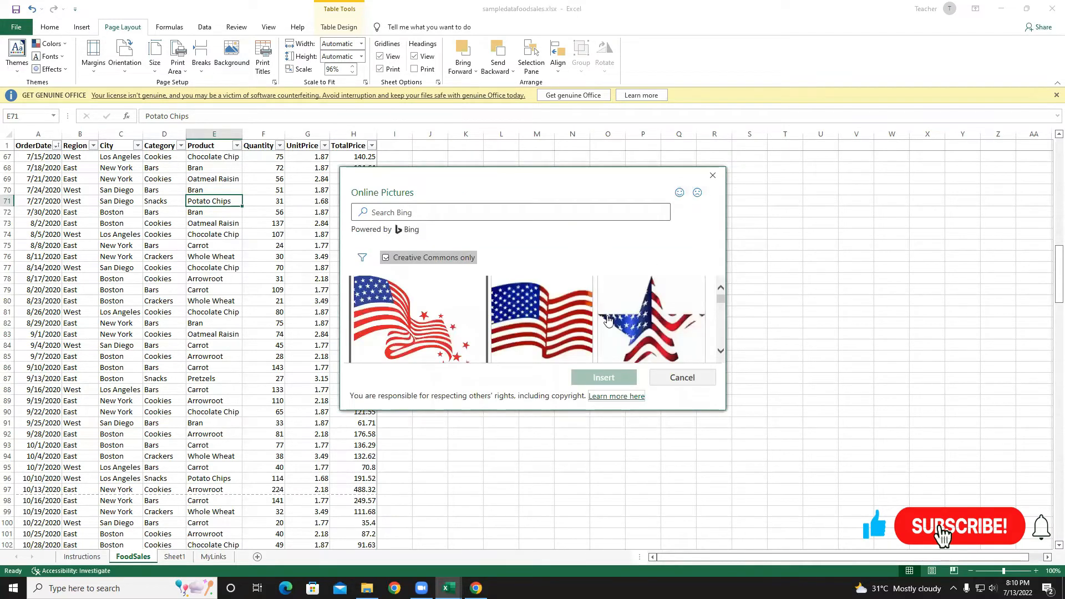
left_click(391, 218)
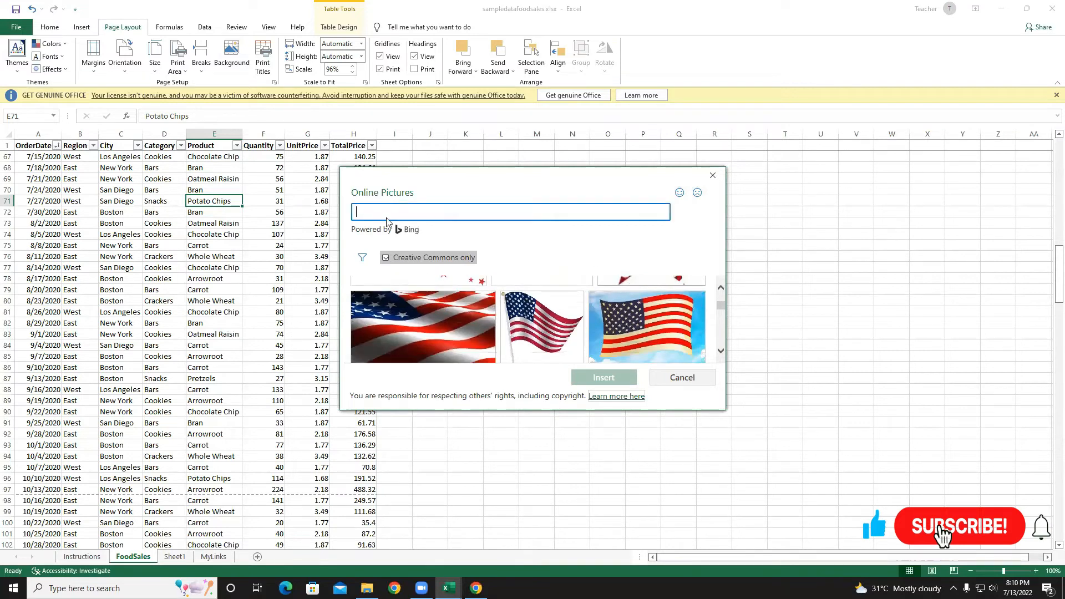
type("pakistani flag")
key("Return")
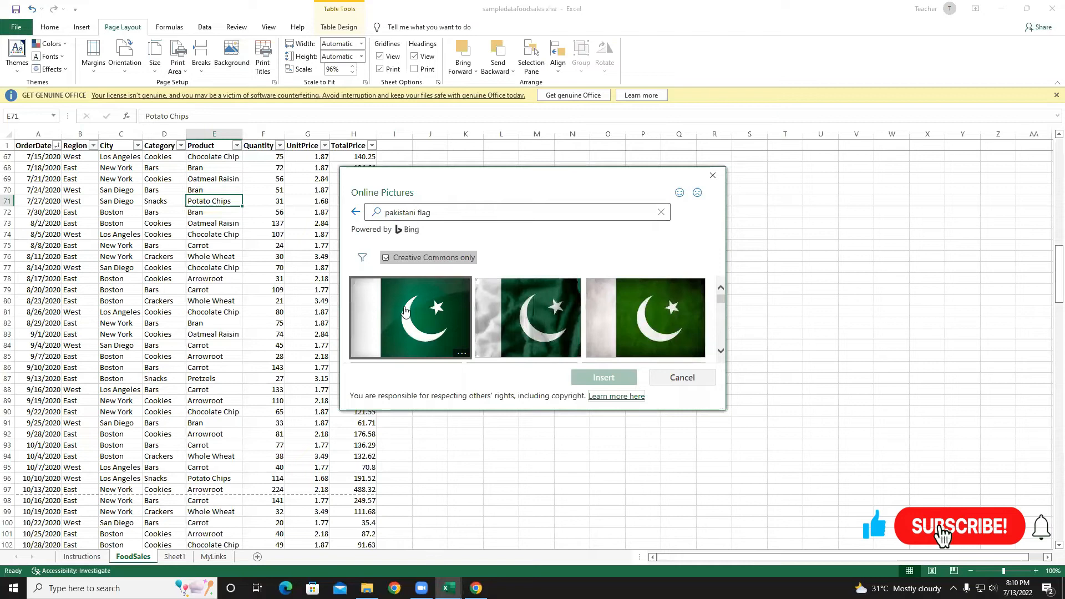
left_click(529, 324)
left_click(584, 378)
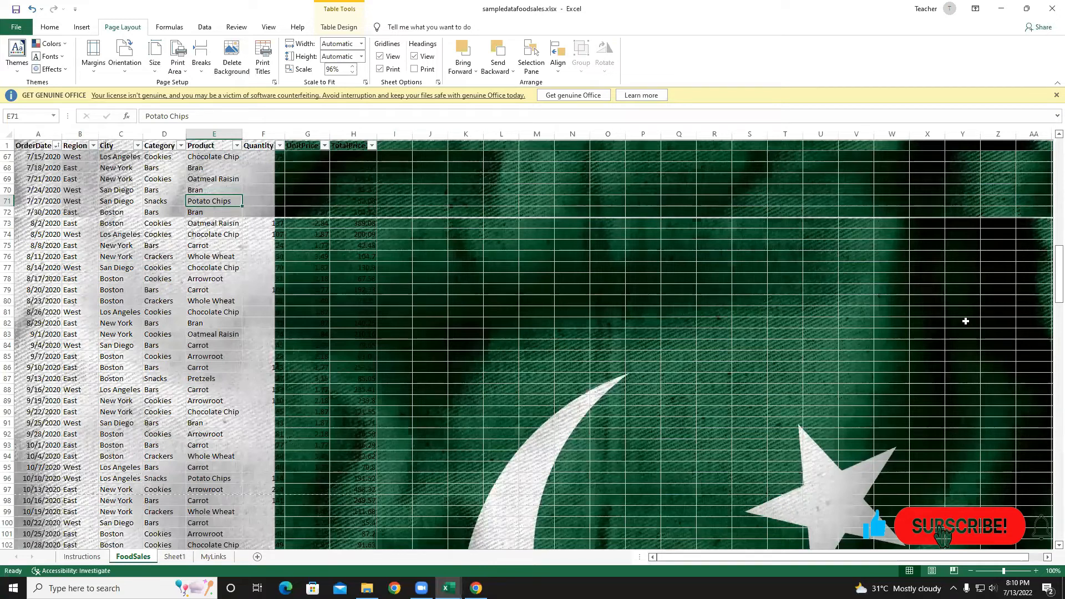
Change the font color to white for the Quantity, UnitPrice and TotalPrice values from row 67 down to the last row.
left_click_drag(276, 156, 371, 397)
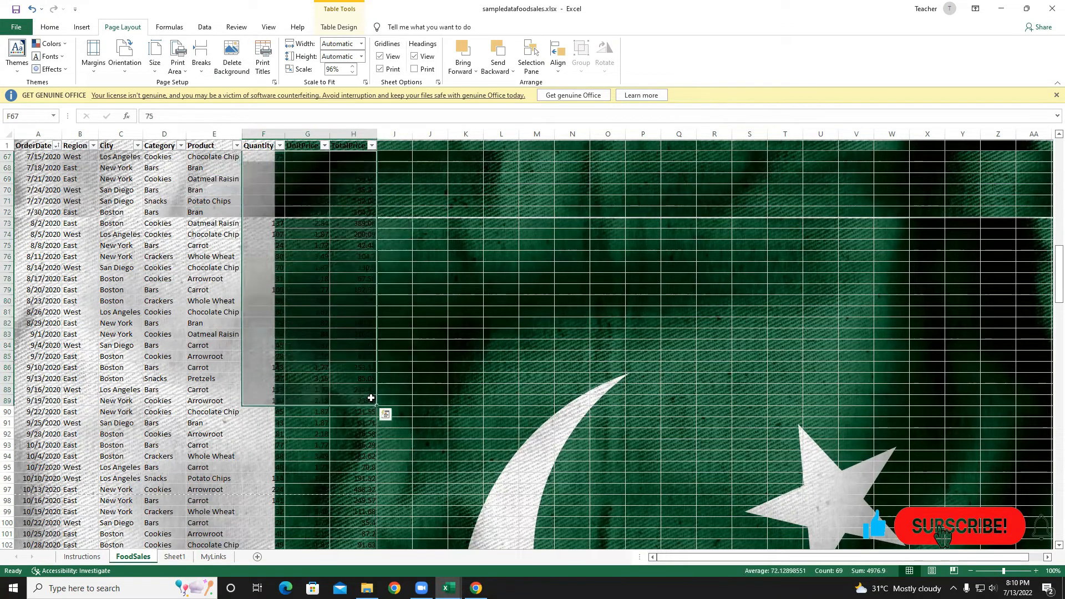
key("ctrl+shift+Down")
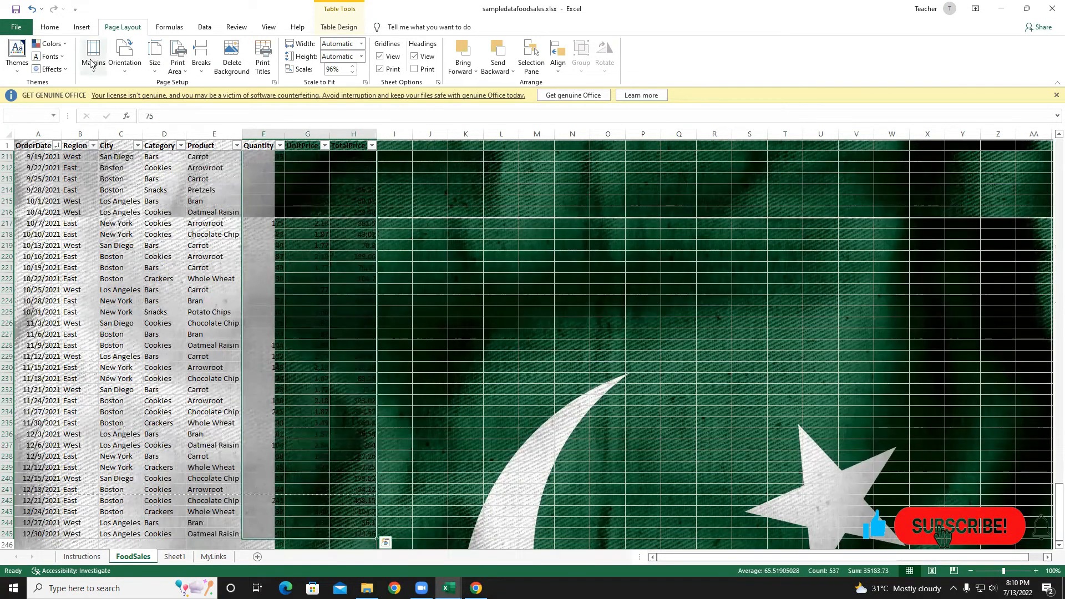
left_click(55, 29)
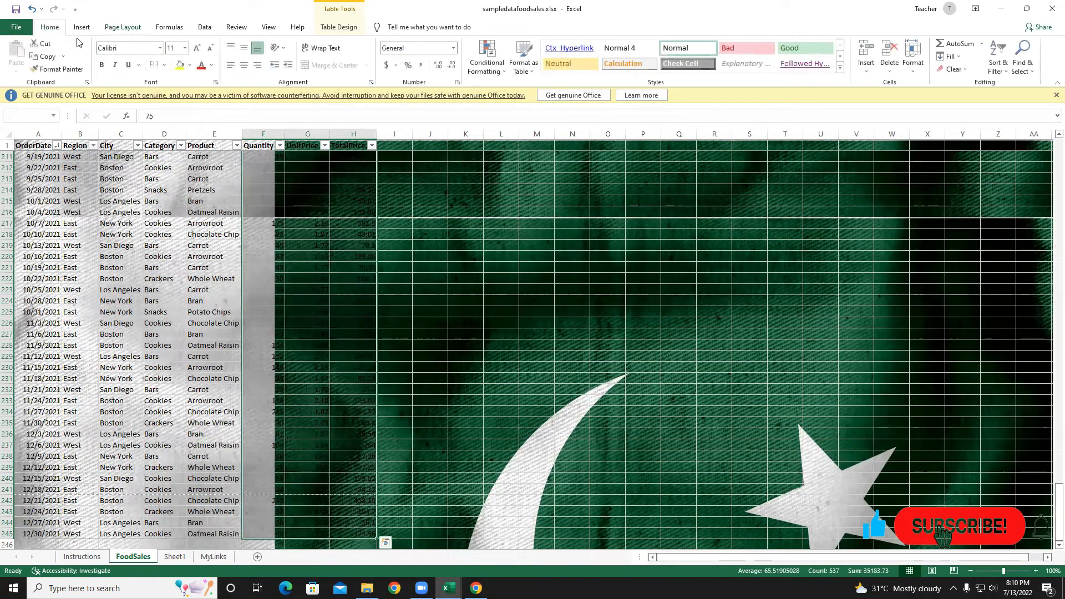
left_click(211, 65)
left_click(202, 104)
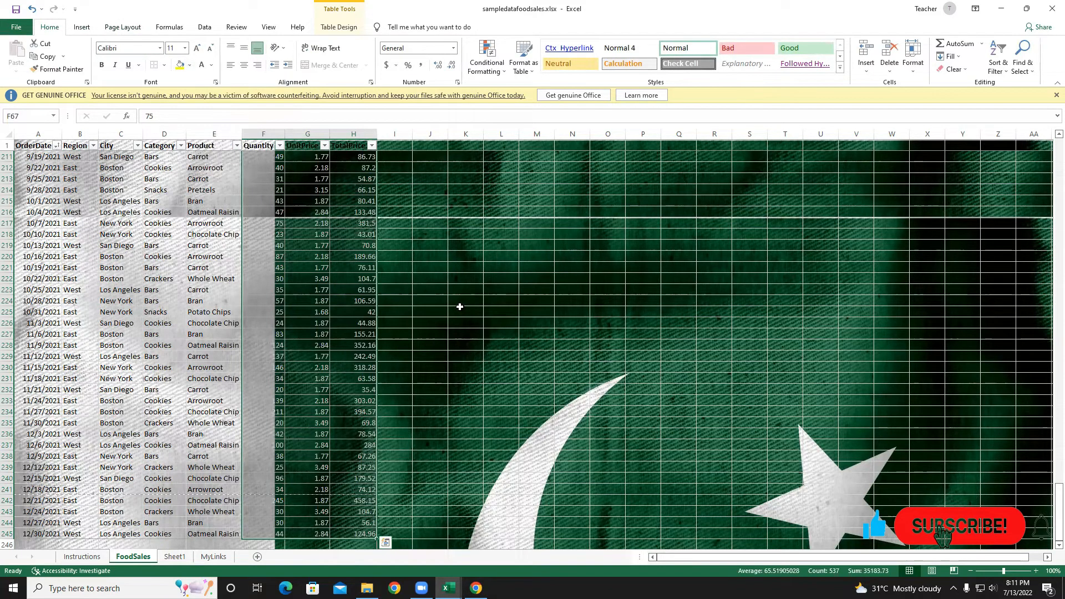
Review the recolored values up to the first row and check whether the background picture shows in the print preview.
scroll(460, 306, "up", 1)
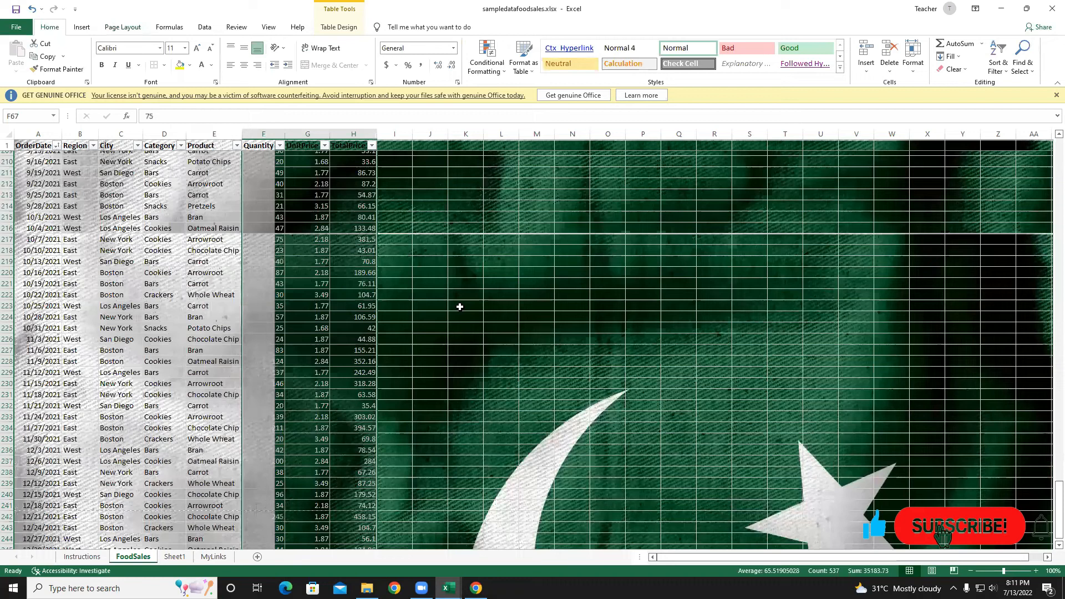
scroll(459, 306, "up", 15)
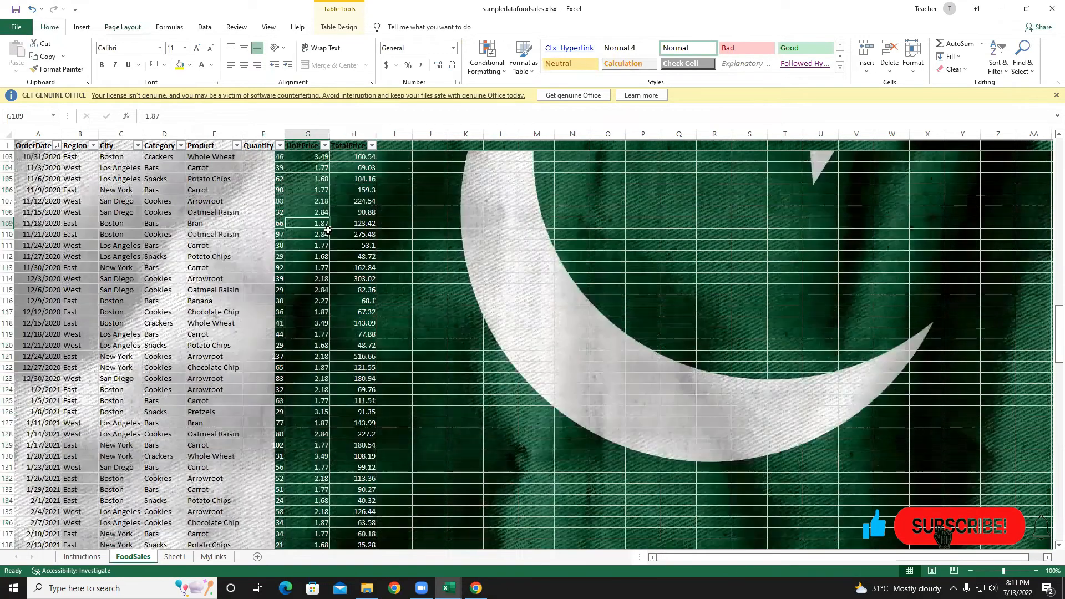
scroll(323, 225, "up", 20)
left_click(325, 223)
scroll(316, 249, "up", 20)
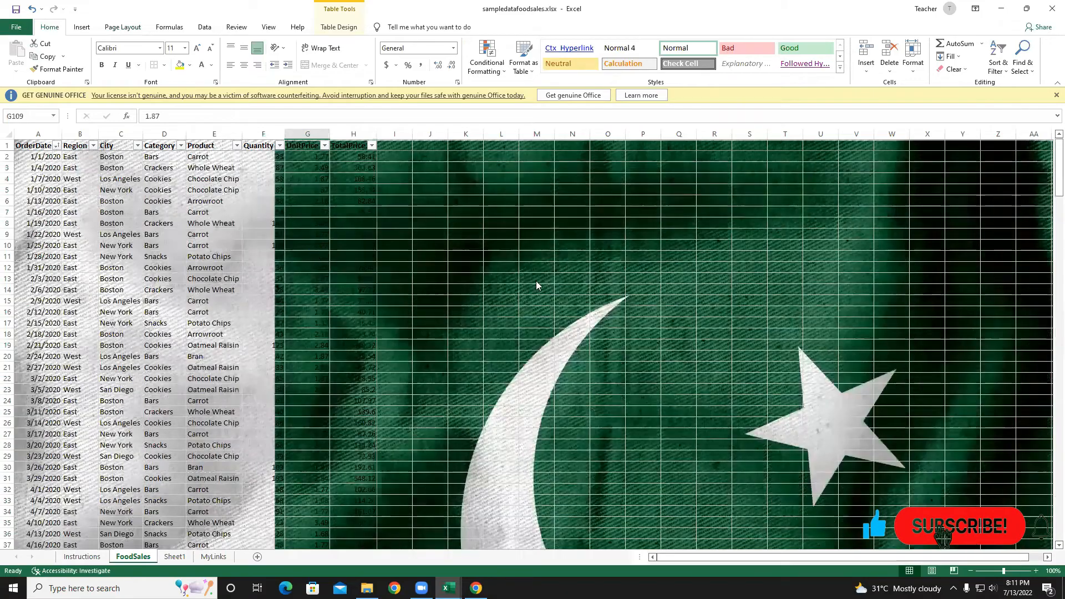
key("ctrl+p")
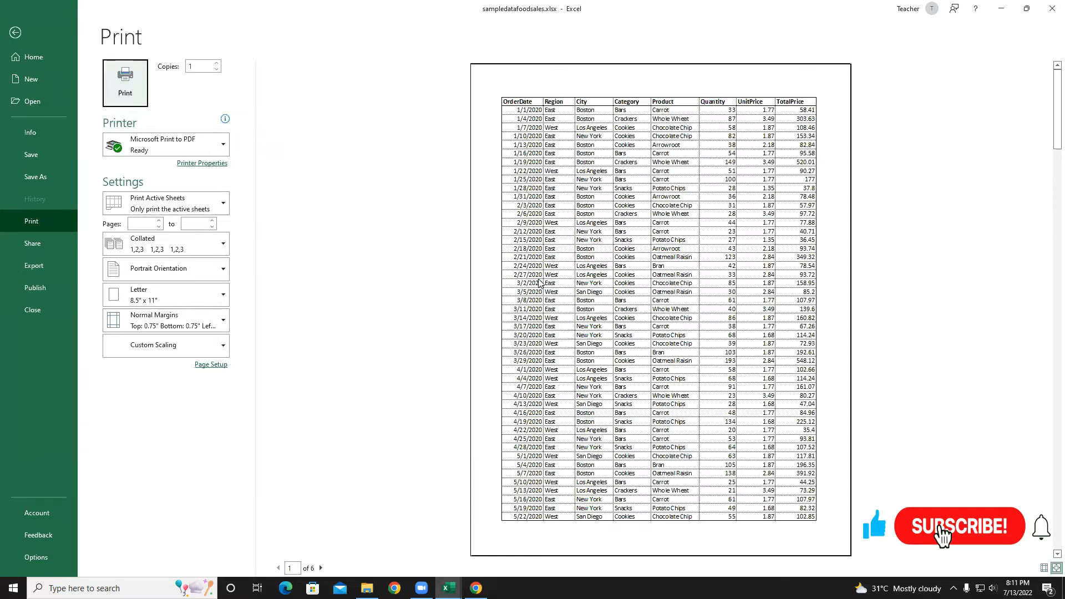
key("Escape")
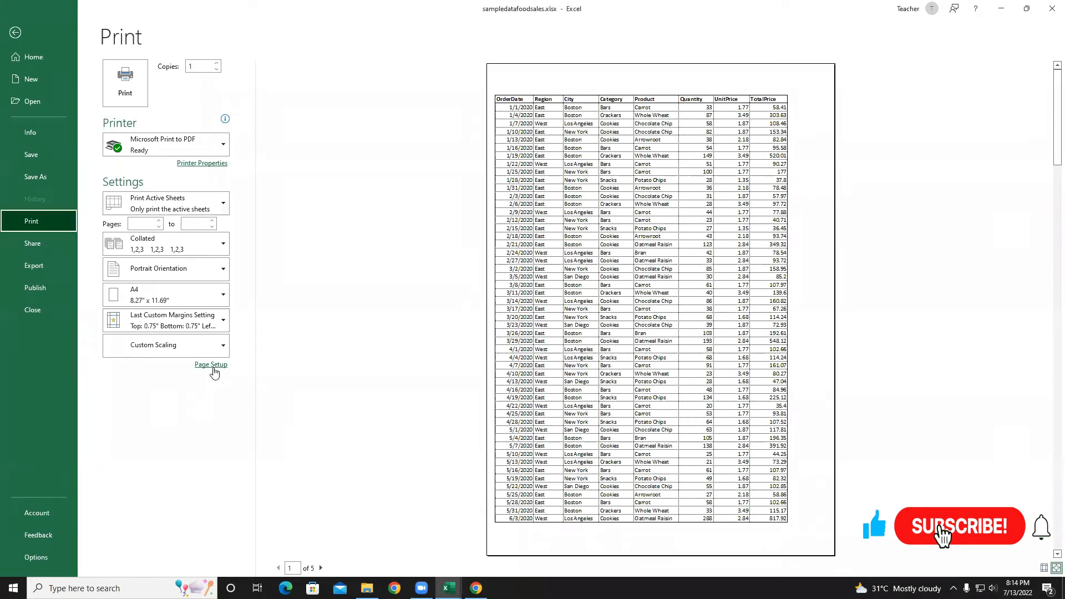
Start a custom page header with "Aptech Learning" in its center section.
left_click(214, 365)
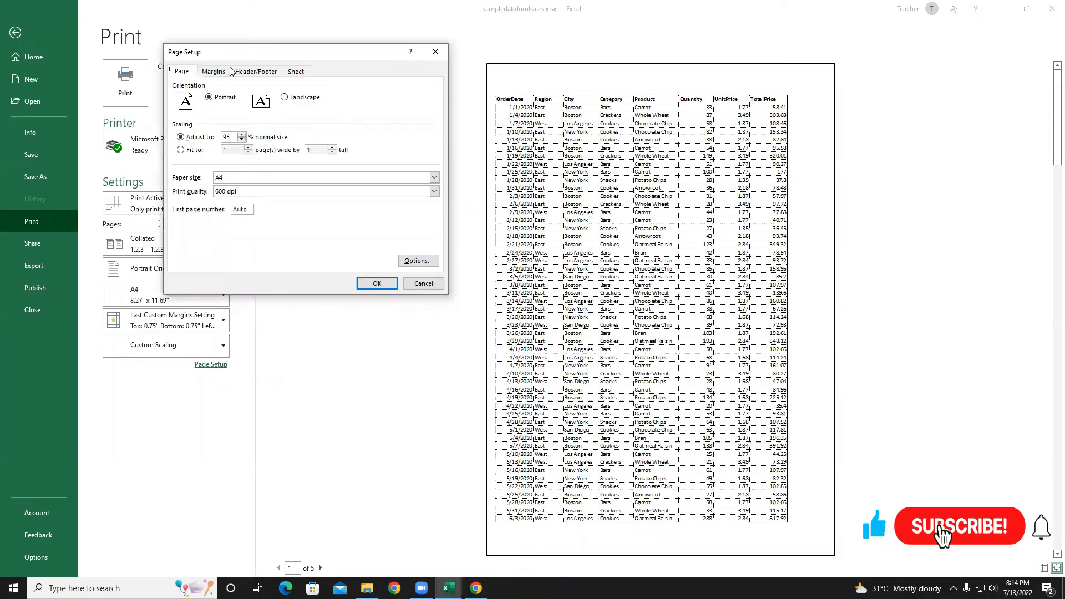
left_click(248, 72)
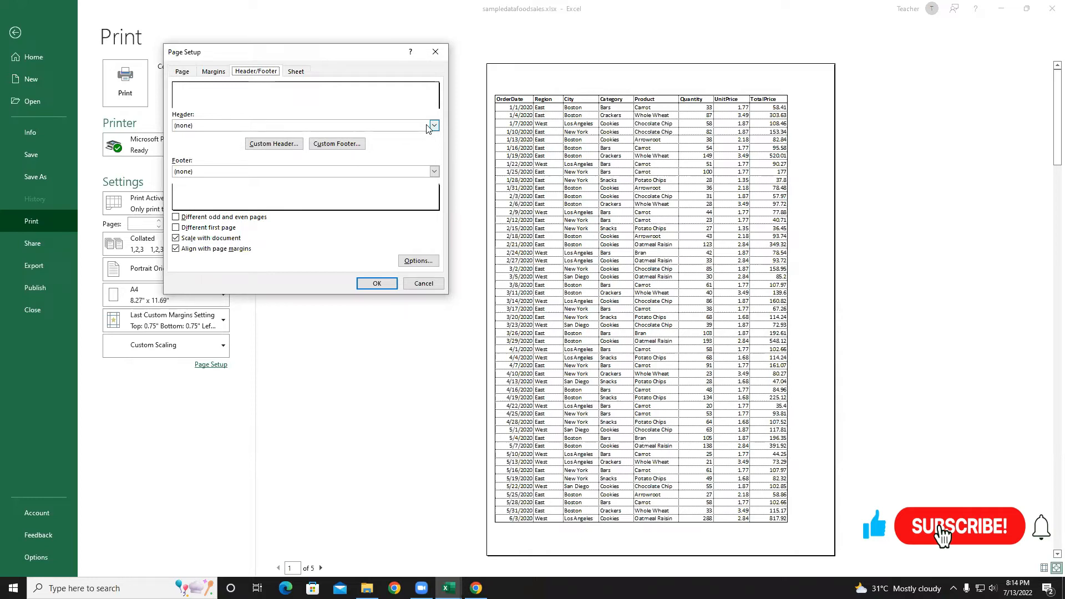
left_click(275, 145)
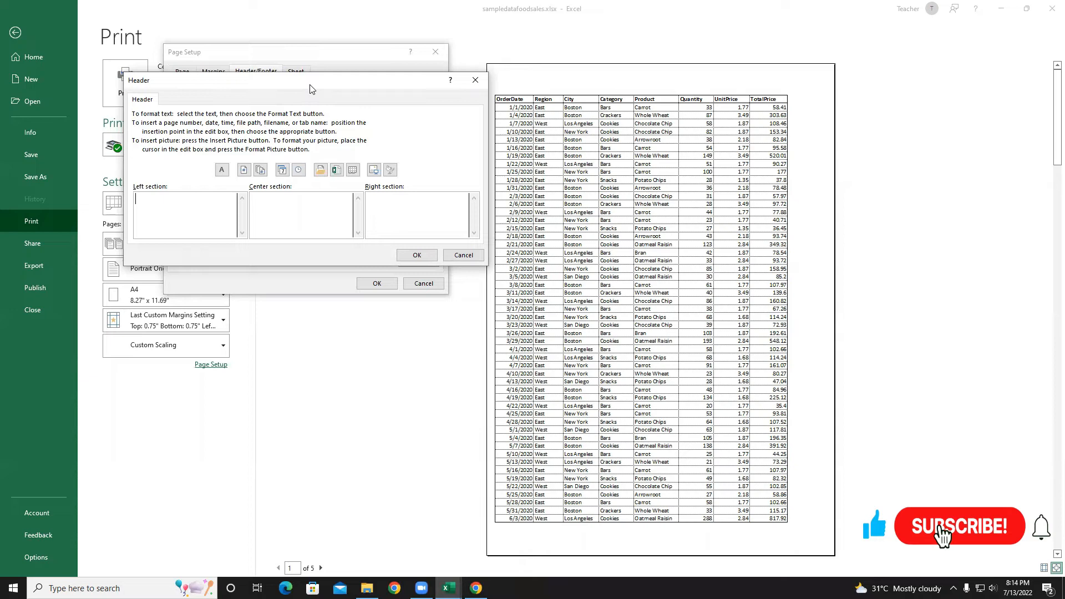
left_click_drag(311, 89, 481, 260)
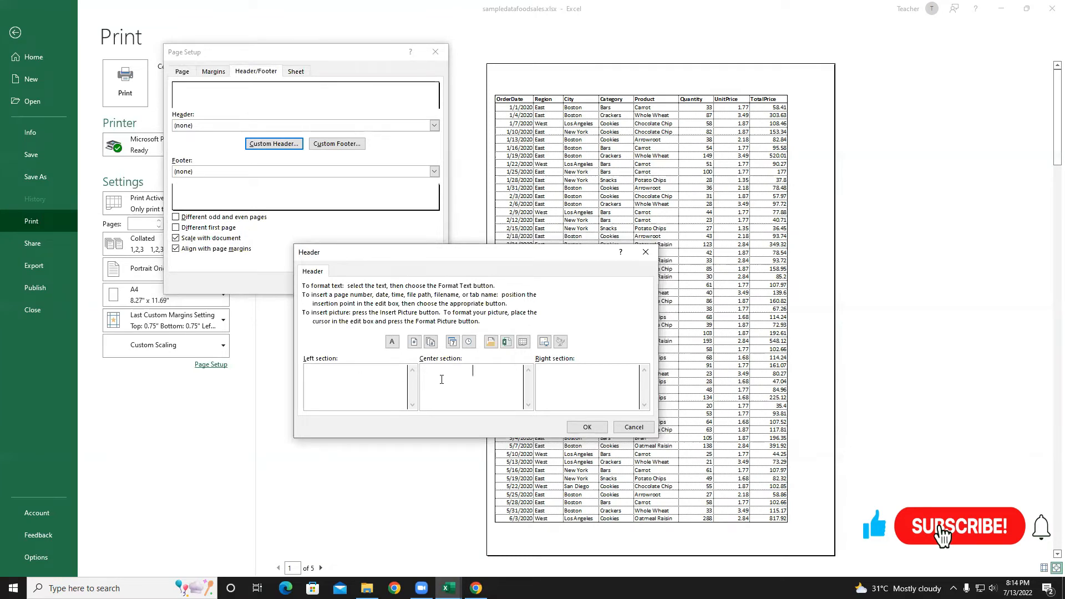
type("Aptech Learning")
Add "Date :" followed by the automatic date field to the header's left section and apply the header.
left_click(322, 379)
type("Date")
type(":")
left_click(453, 342)
left_click(581, 428)
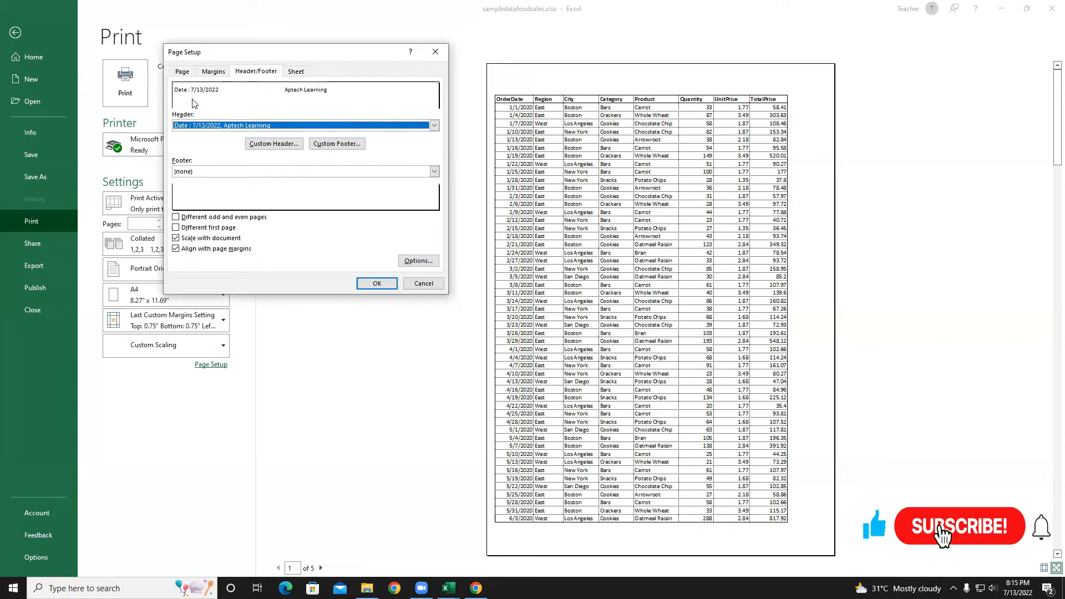
left_click(377, 283)
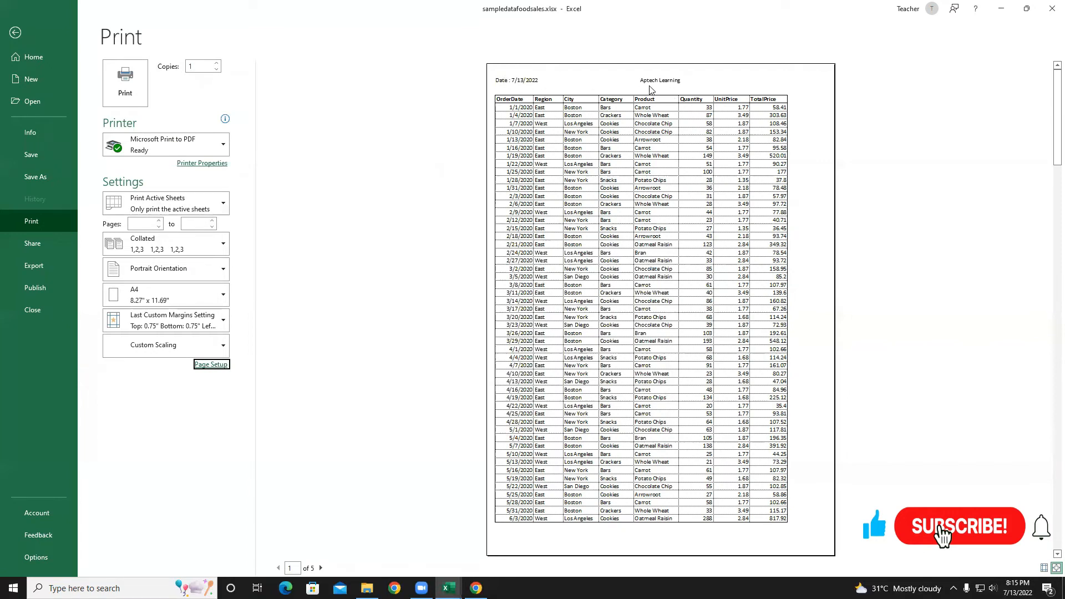
Check the header on every page of the print preview and return to the first page.
left_click(321, 568)
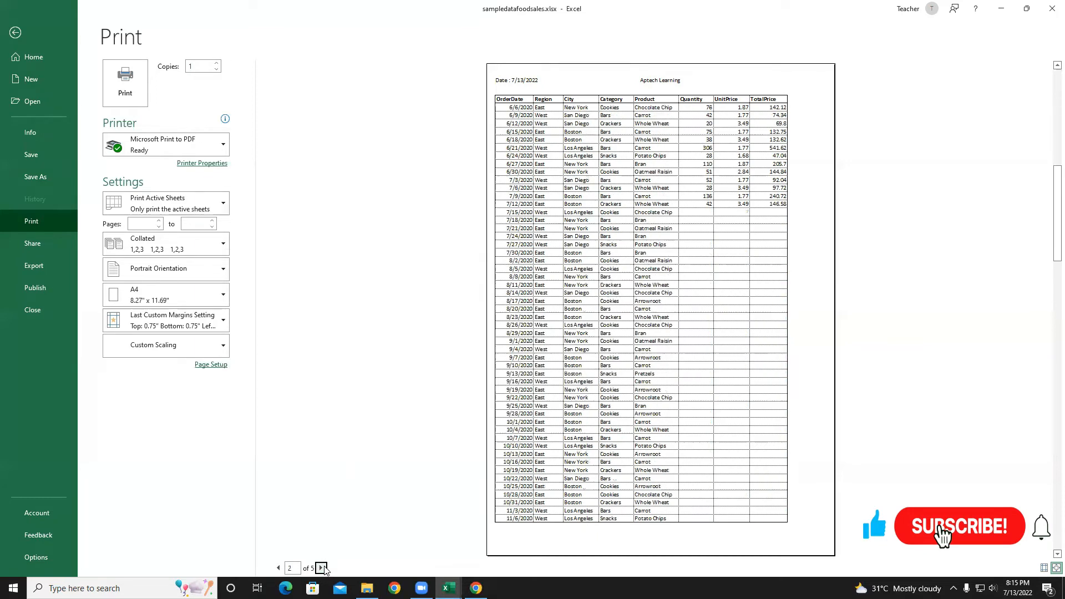
left_click(321, 568)
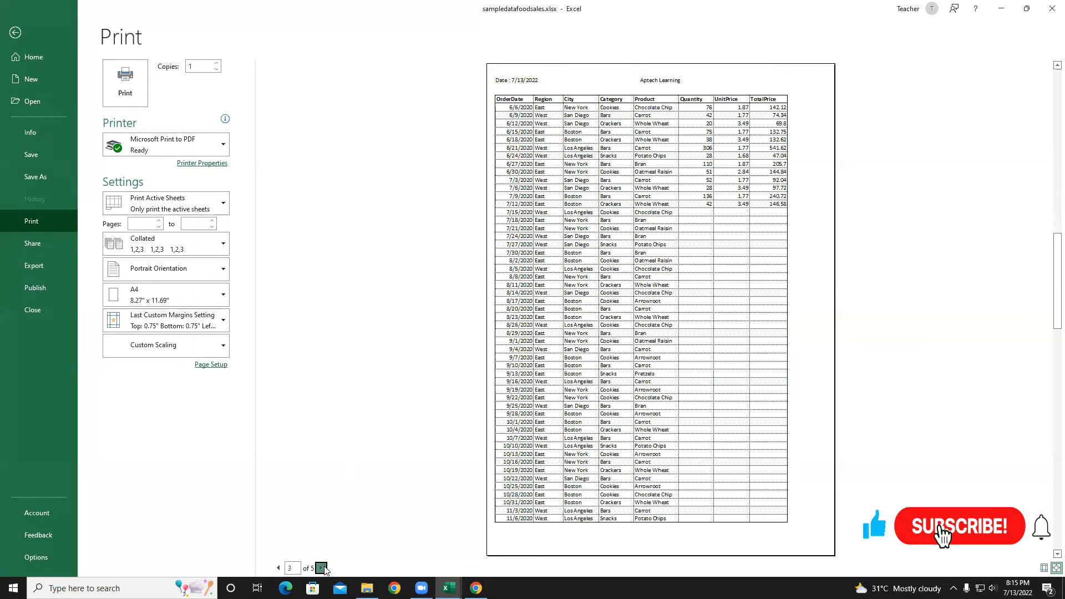
left_click(321, 568)
left_click(321, 568)
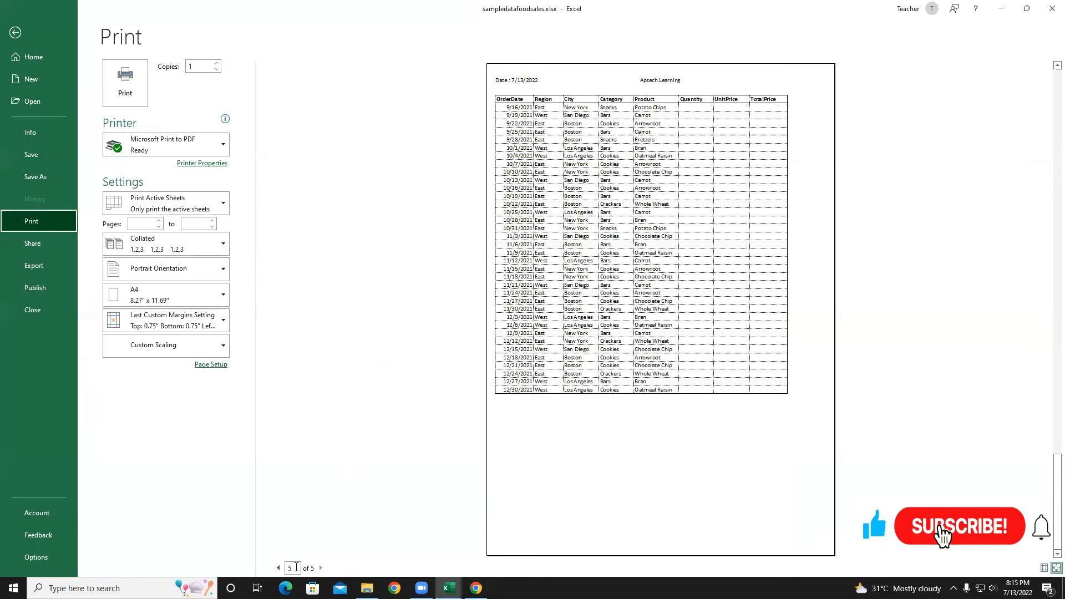
left_click(278, 568)
left_click(278, 568)
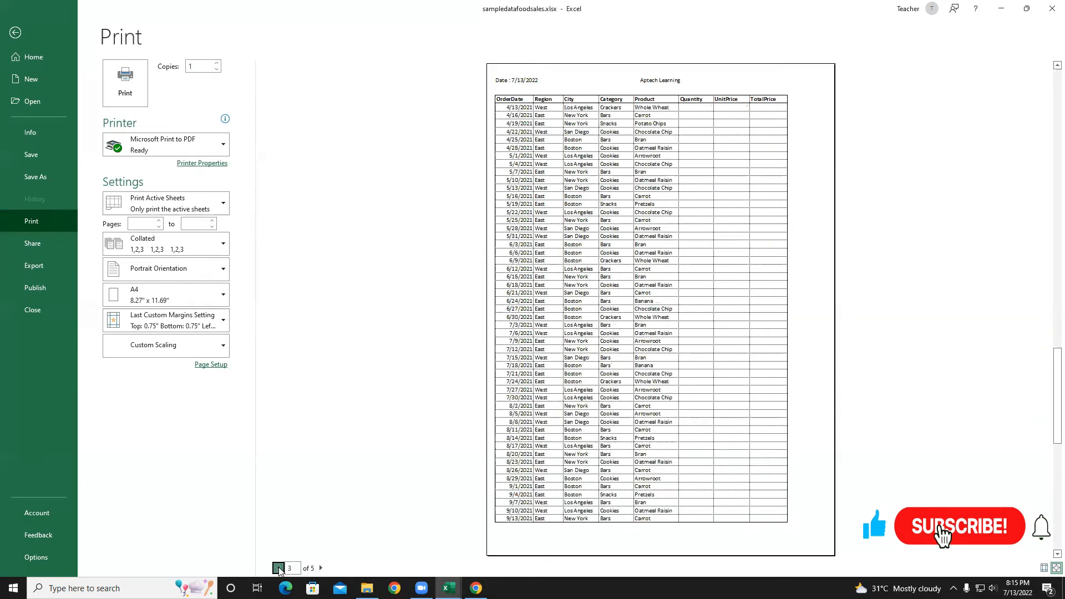
left_click(278, 567)
left_click(279, 567)
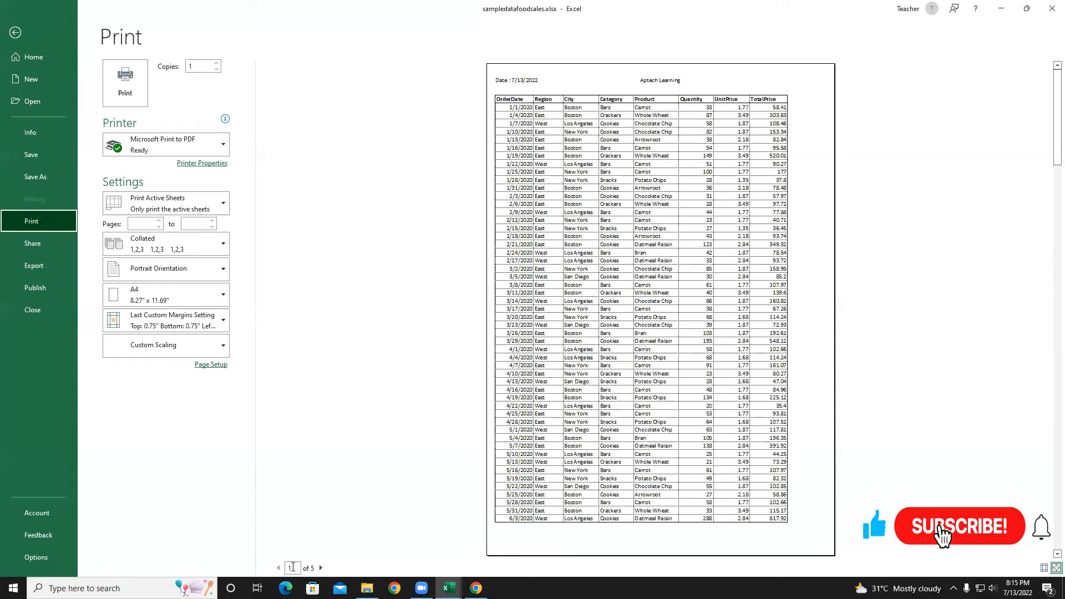
Start a custom page footer with "Prepared By :" and an underscore signature line in its left section.
left_click(211, 364)
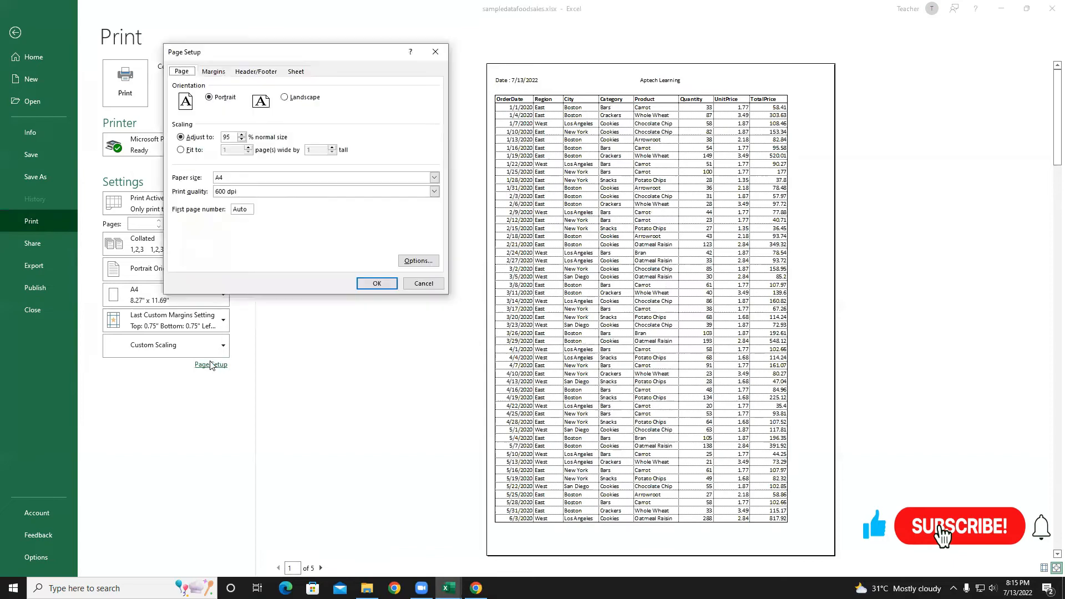
left_click(255, 71)
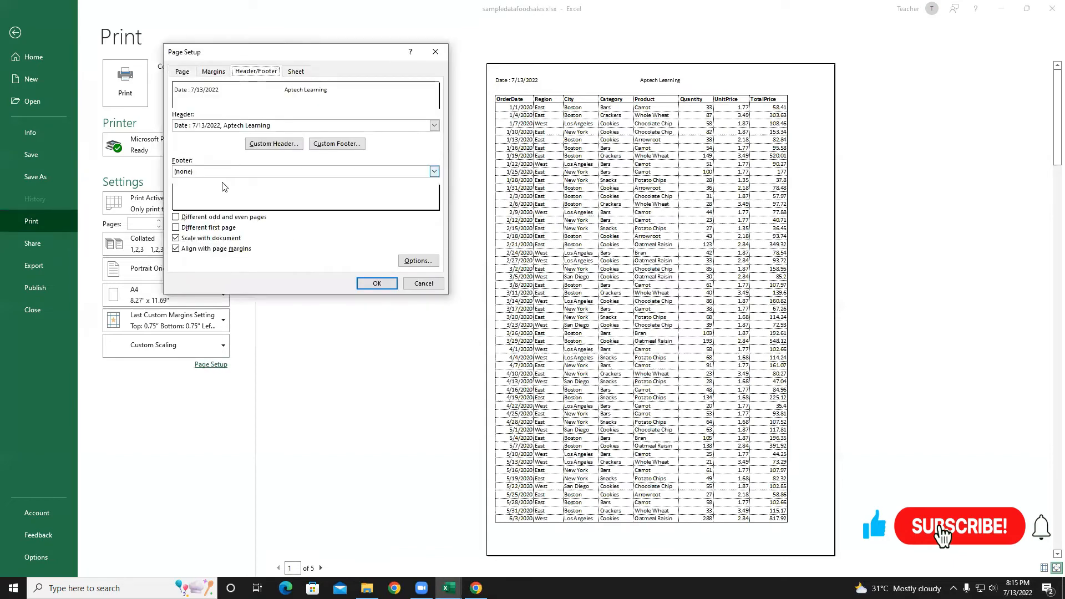
left_click(336, 144)
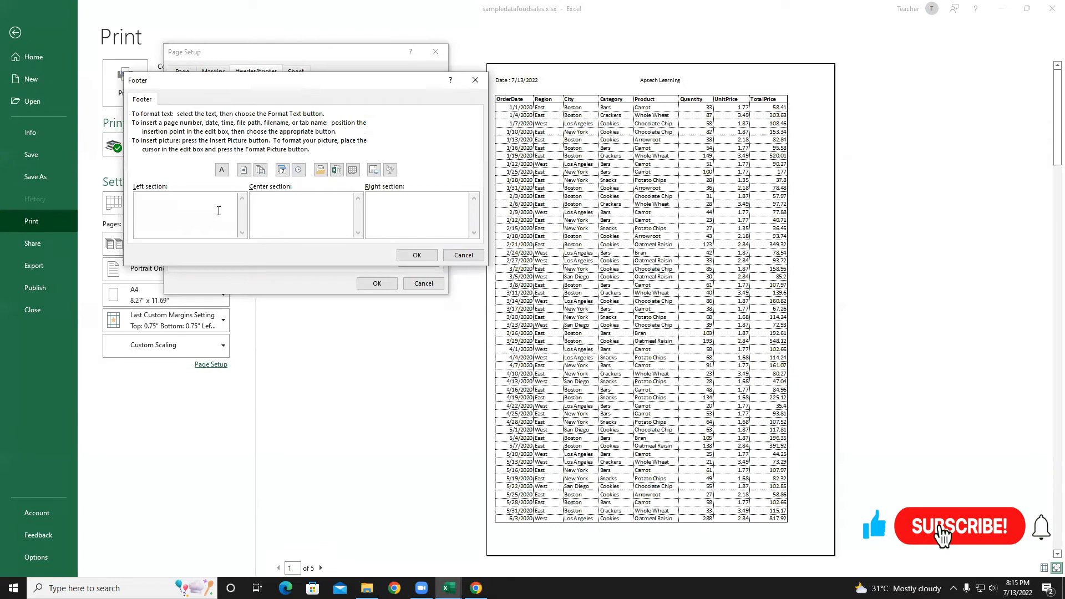
type("Prepared By : ______________")
Add "Manager :" with an underscore signature line to the footer's right section and apply the footer.
left_click(376, 202)
type("Manager : _____")
type("_______")
left_click(416, 256)
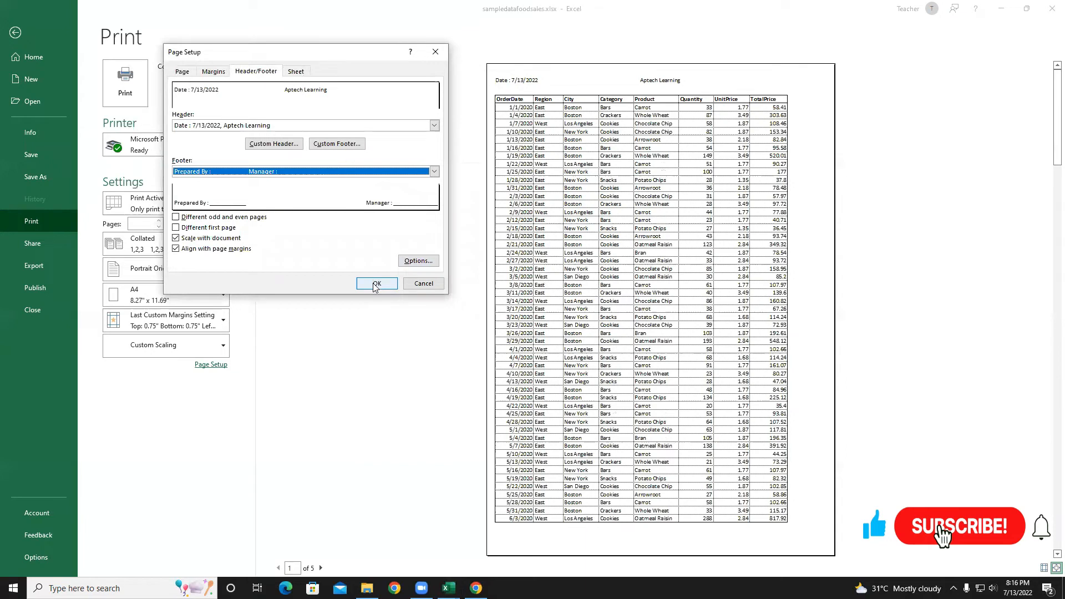
left_click(375, 283)
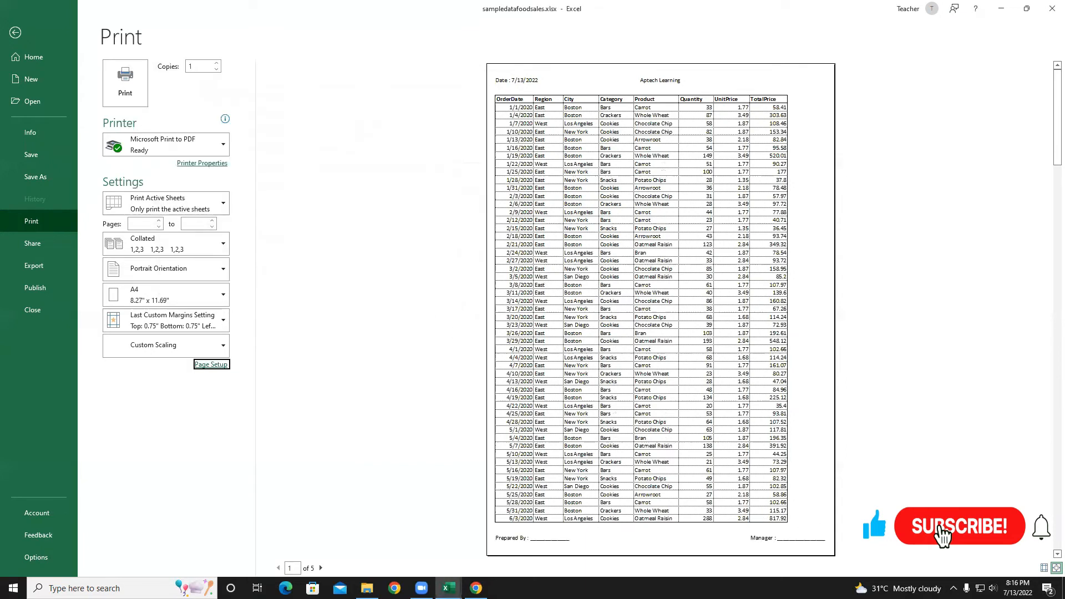
Check the header and footer through the last page of the print preview and return to the worksheet.
left_click(321, 567)
left_click(320, 567)
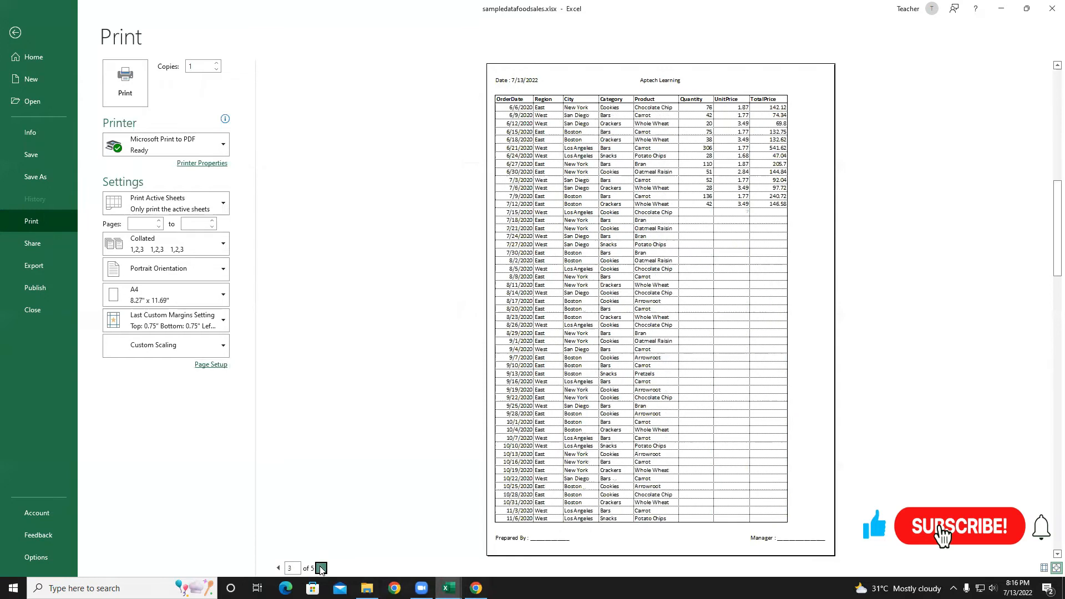
left_click(321, 567)
left_click(320, 567)
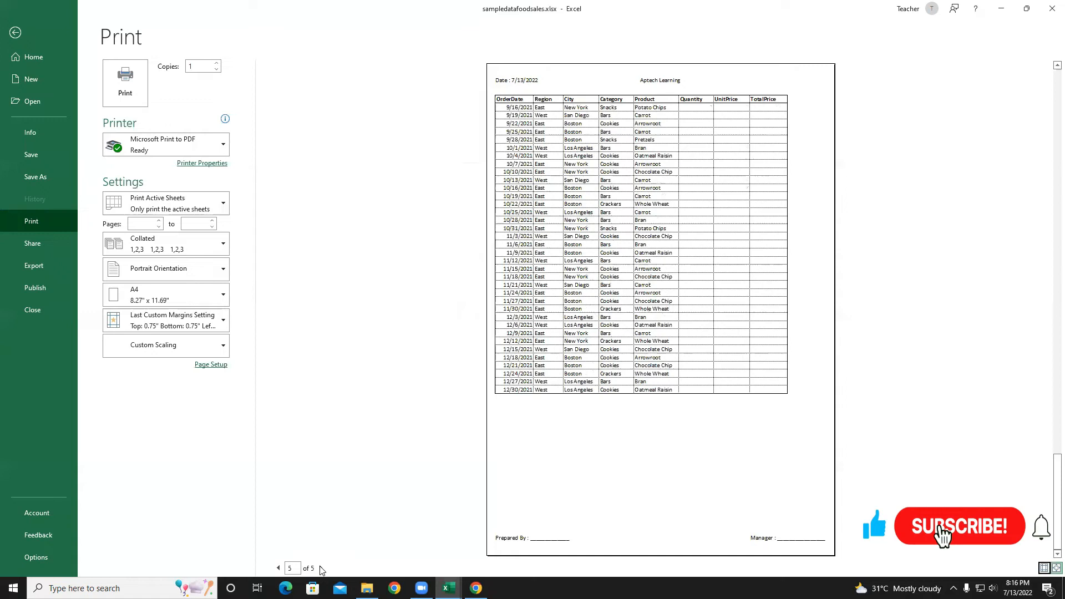
key("ctrl+p")
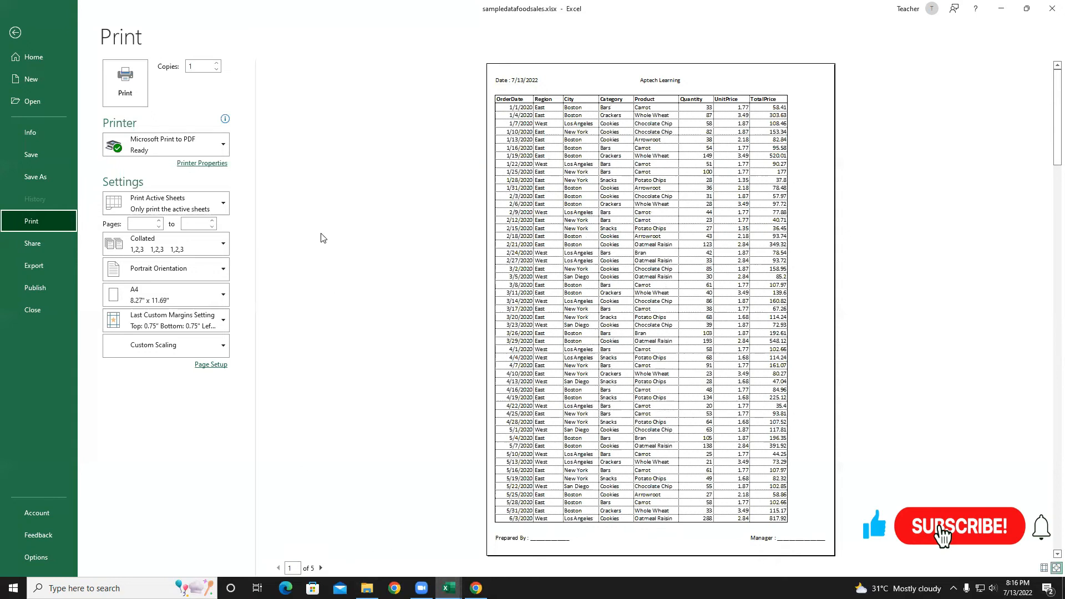
key("Escape")
scroll(163, 280, "down", 10)
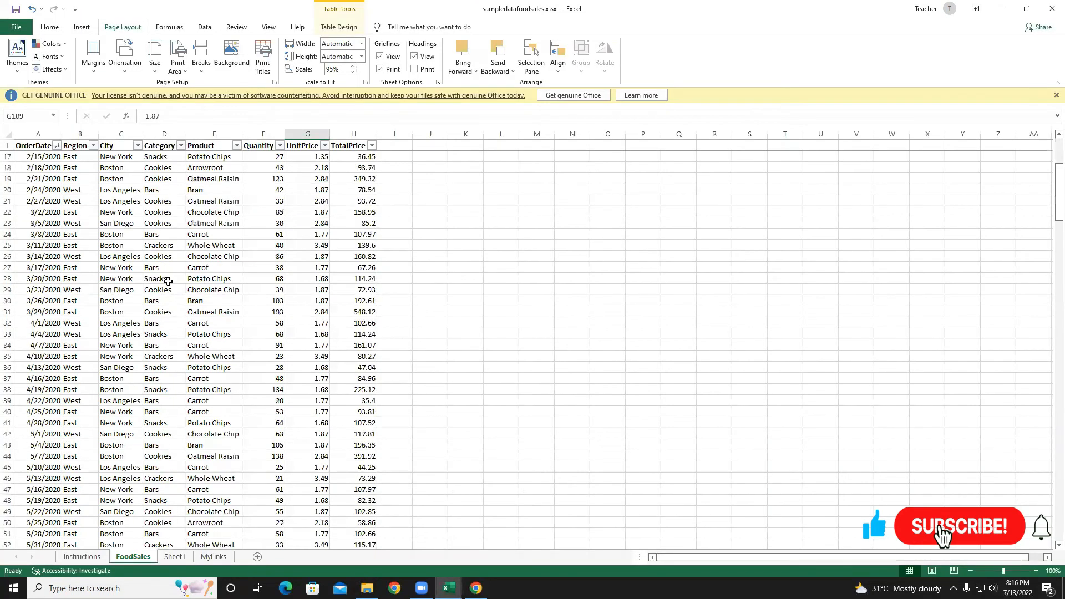
scroll(167, 281, "up", 5)
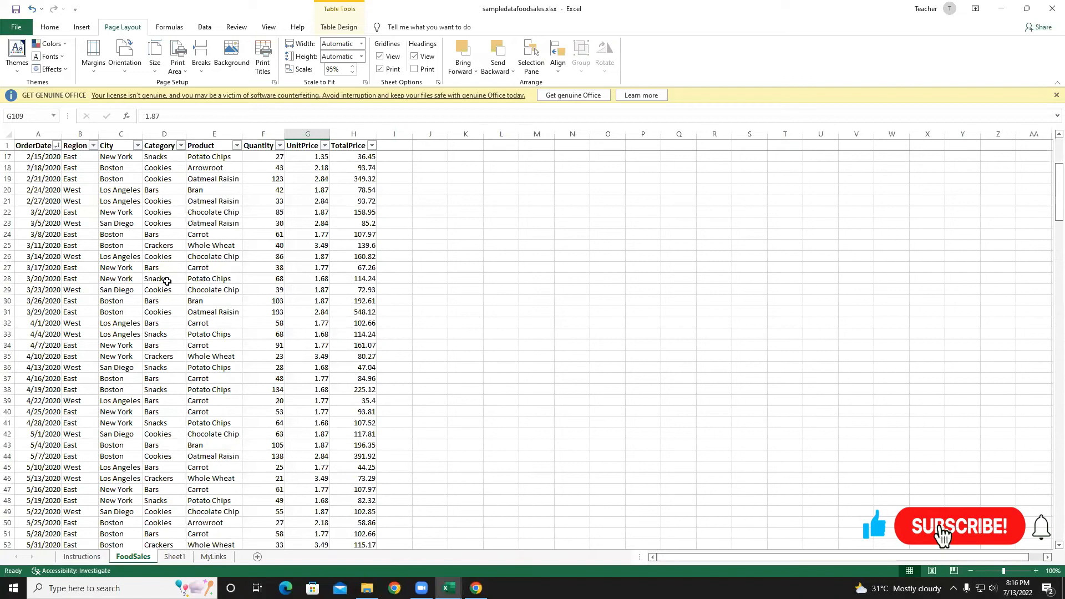